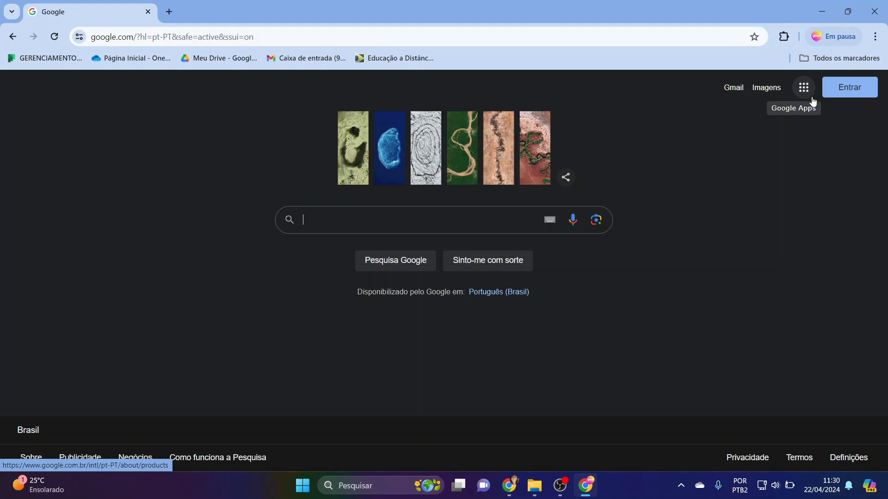
Sign in to Google with the listed account by entering the account password
{"action": "left_click", "coordinate": [852, 91]}
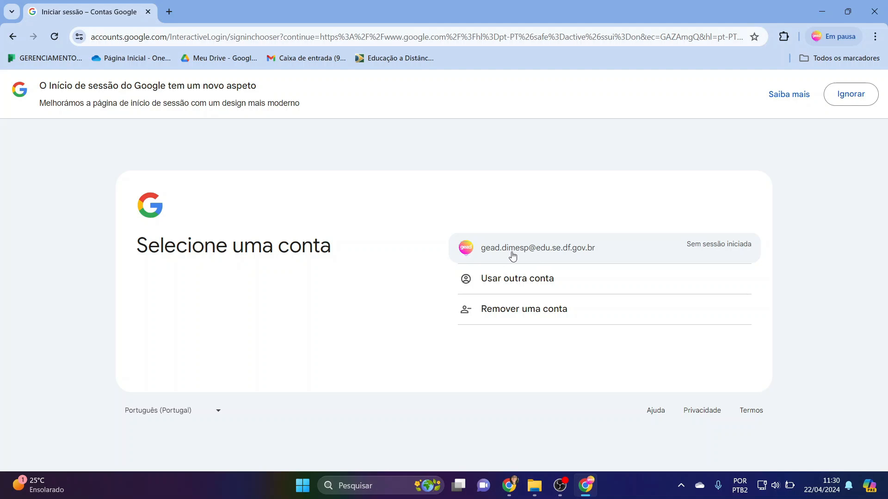
{"action": "left_click", "coordinate": [545, 254]}
{"action": "type", "text": "••••••••"}
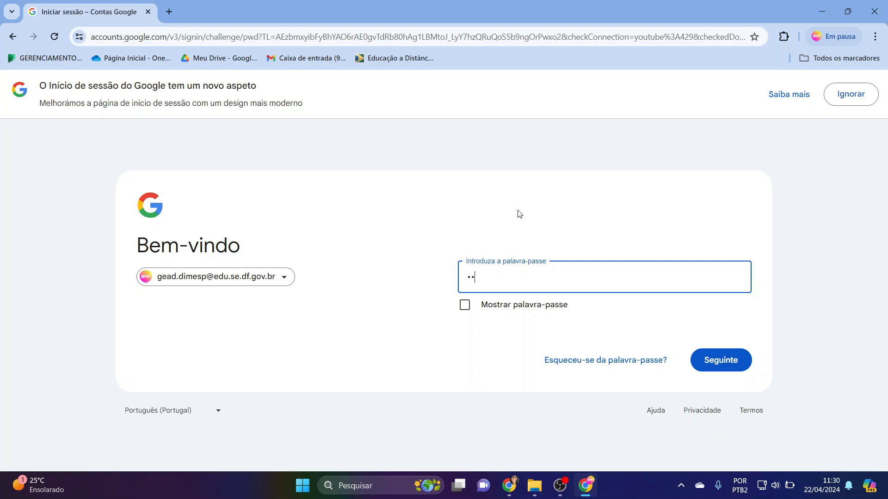
{"action": "key", "text": "Caps_Lock"}
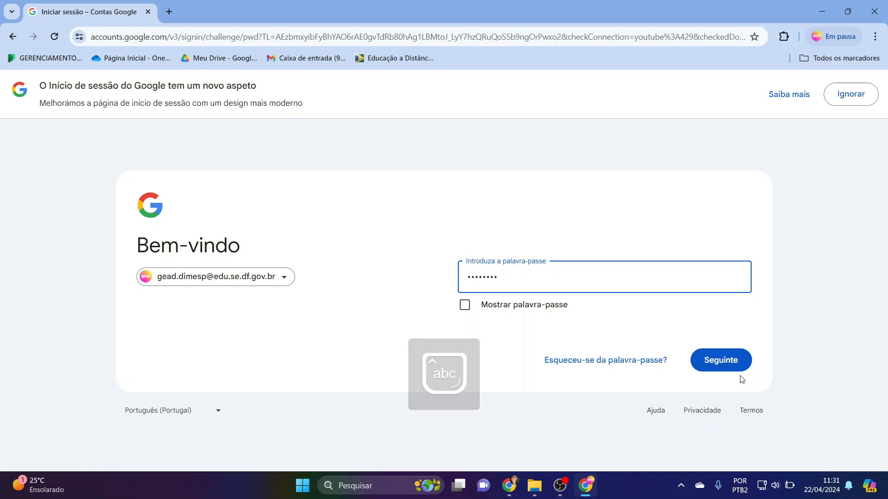
{"action": "left_click", "coordinate": [731, 366]}
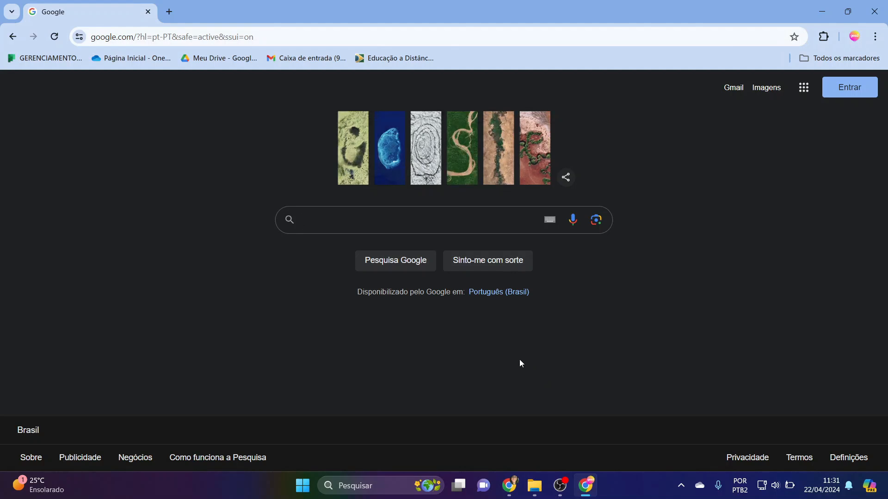
Search Google for "google takeout" and open the Google Takeout site
{"action": "type", "text": "google takeout"}
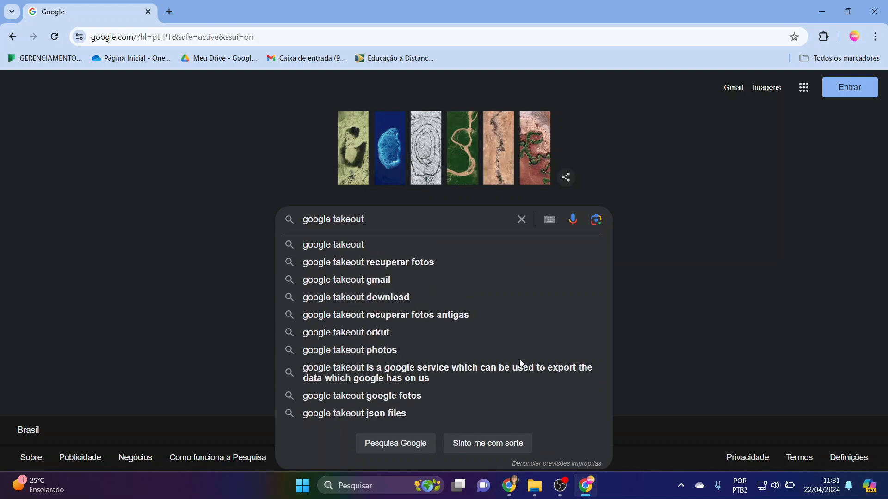
{"action": "key", "text": "Return"}
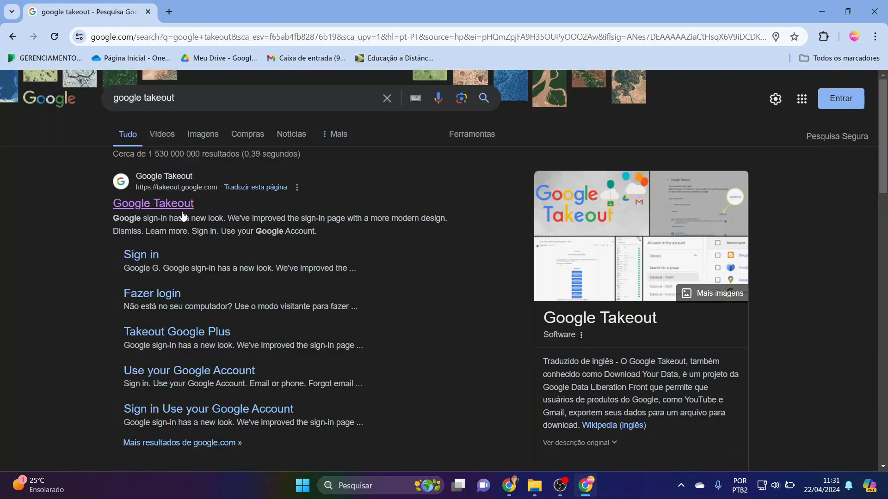
{"action": "left_click", "coordinate": [156, 207]}
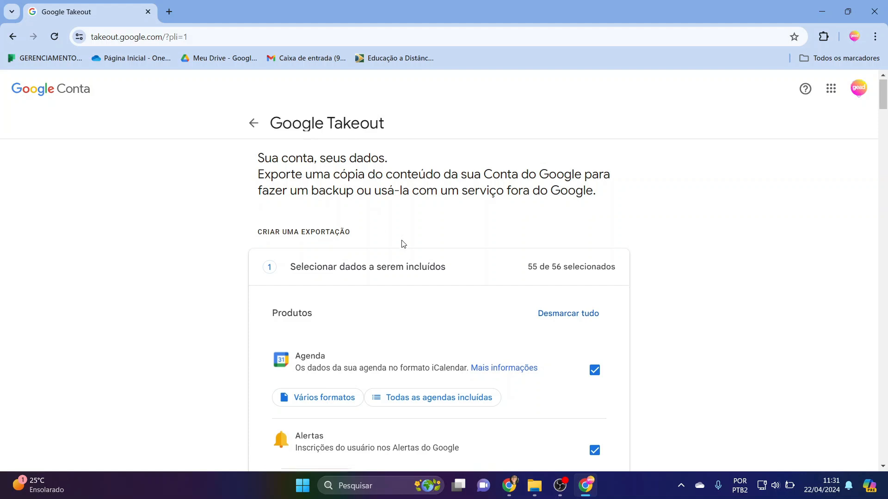
Deselect all products in the export's data list and include only Agenda
{"action": "scroll", "coordinate": [411, 245], "scroll_direction": "down", "scroll_amount": 1}
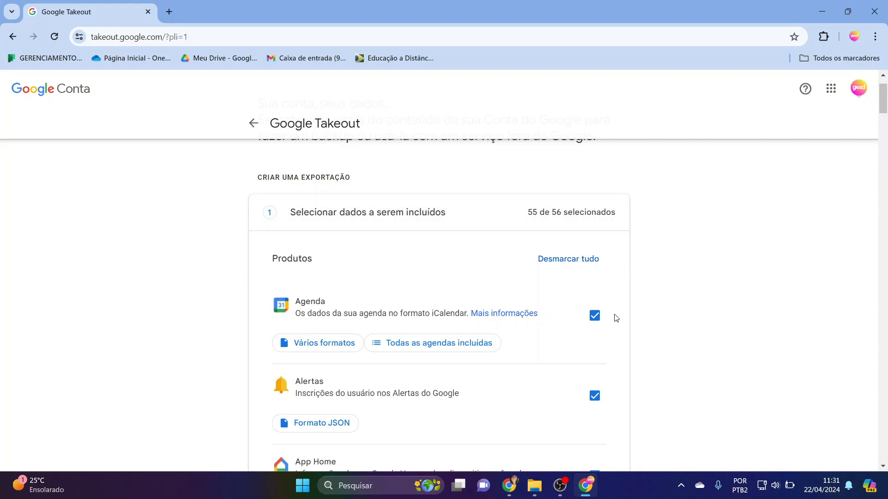
{"action": "scroll", "coordinate": [617, 319], "scroll_direction": "down", "scroll_amount": 1}
{"action": "scroll", "coordinate": [485, 294], "scroll_direction": "down", "scroll_amount": 7}
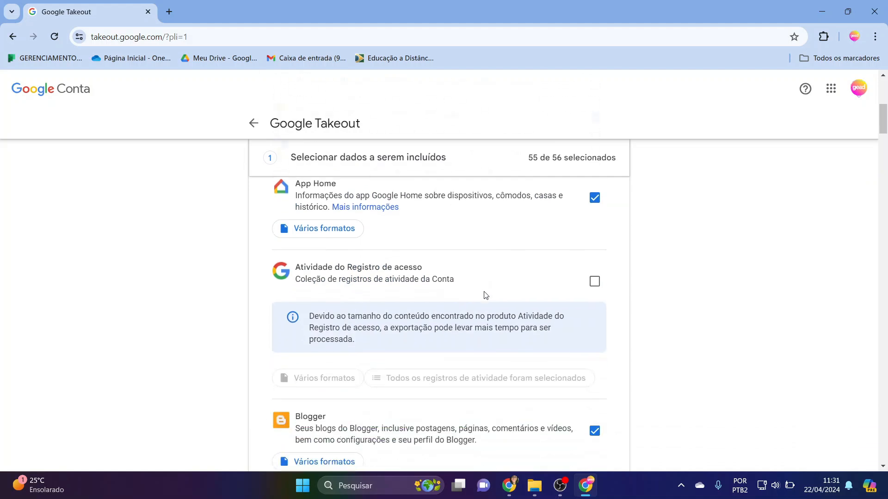
{"action": "scroll", "coordinate": [485, 295], "scroll_direction": "up", "scroll_amount": 3}
{"action": "scroll", "coordinate": [484, 295], "scroll_direction": "up", "scroll_amount": 2}
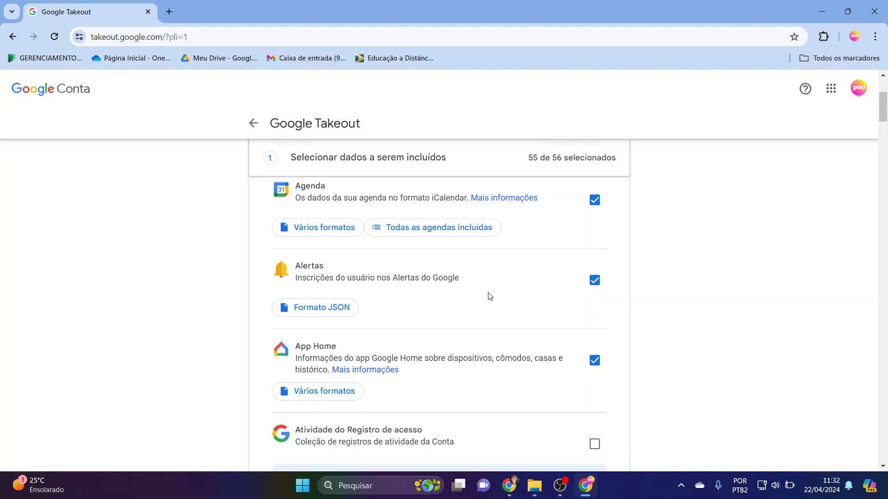
{"action": "scroll", "coordinate": [490, 296], "scroll_direction": "up", "scroll_amount": 4}
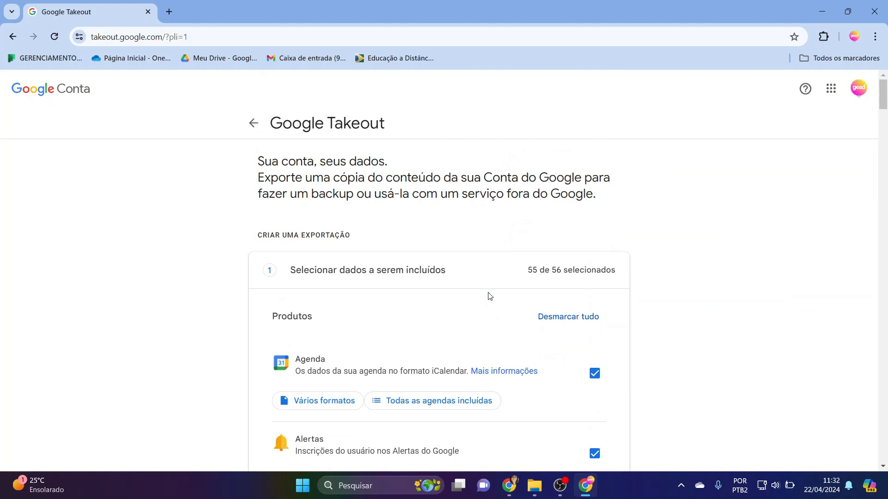
{"action": "scroll", "coordinate": [489, 295], "scroll_direction": "down", "scroll_amount": 1}
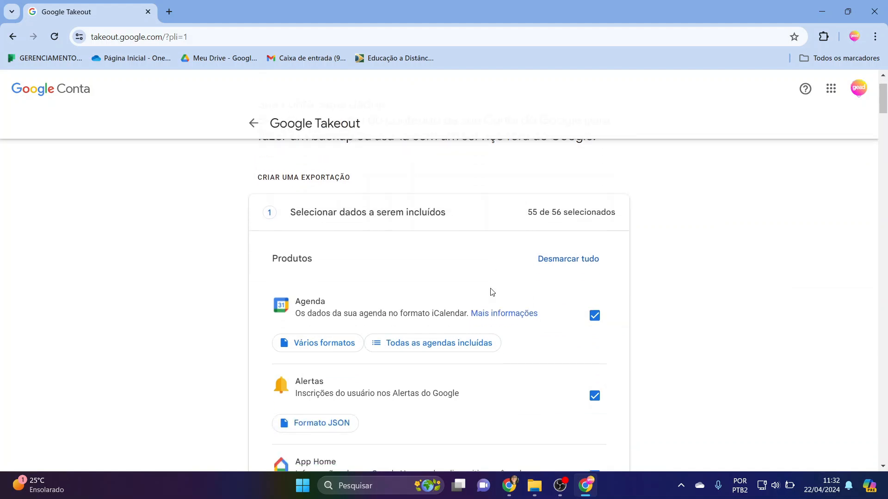
{"action": "left_click", "coordinate": [565, 259]}
{"action": "scroll", "coordinate": [555, 264], "scroll_direction": "down", "scroll_amount": 1}
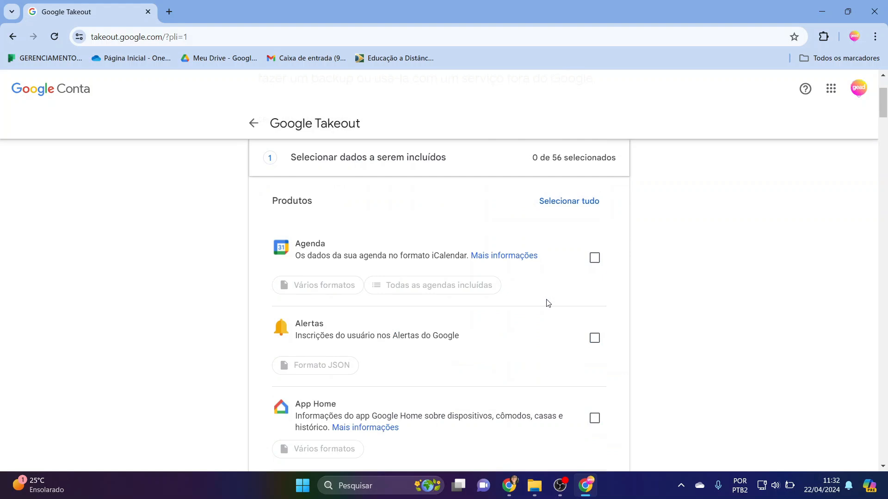
{"action": "left_click", "coordinate": [594, 257]}
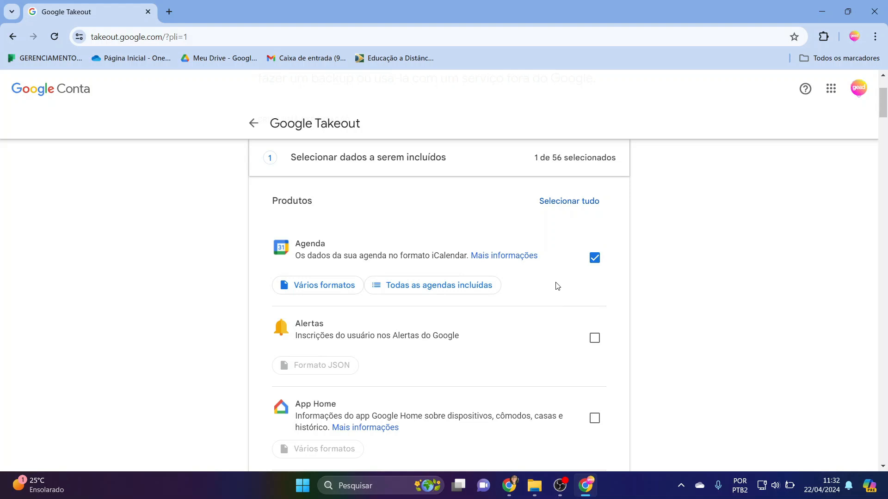
Add the Chrome data to the products included in the export
{"action": "scroll", "coordinate": [557, 286], "scroll_direction": "down", "scroll_amount": 5}
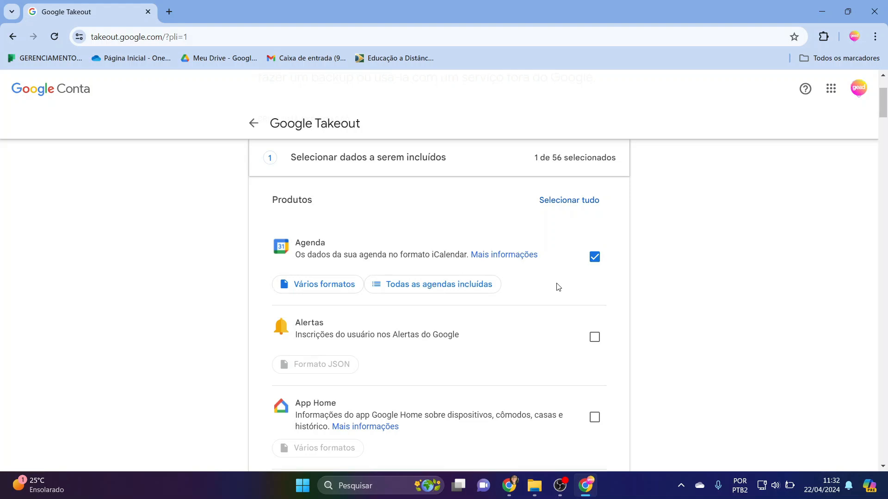
{"action": "scroll", "coordinate": [559, 288], "scroll_direction": "down", "scroll_amount": 4}
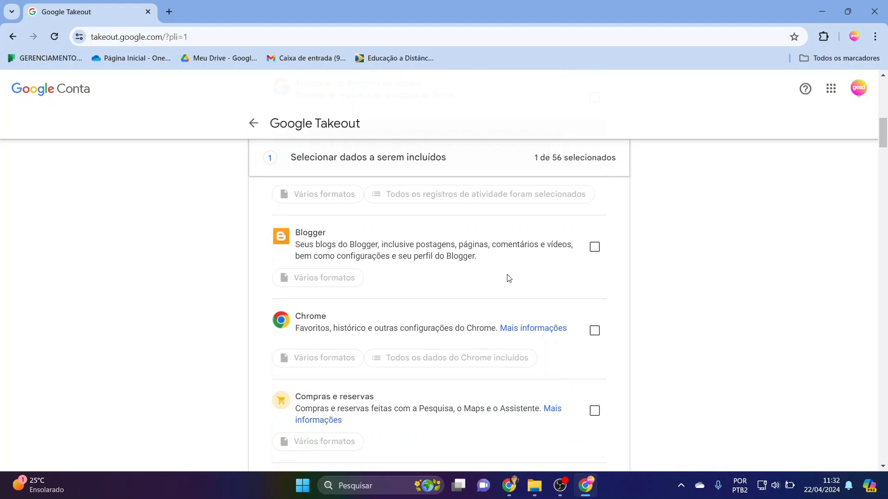
{"action": "scroll", "coordinate": [509, 278], "scroll_direction": "down", "scroll_amount": 1}
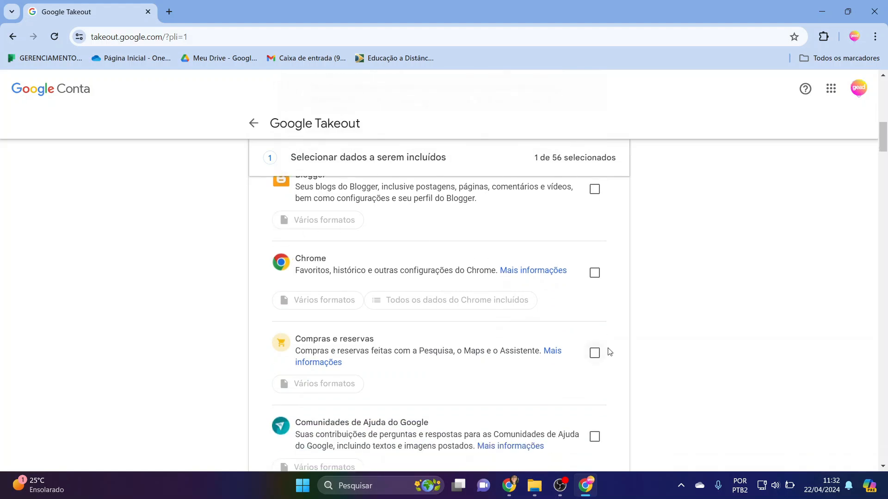
{"action": "left_click", "coordinate": [595, 273]}
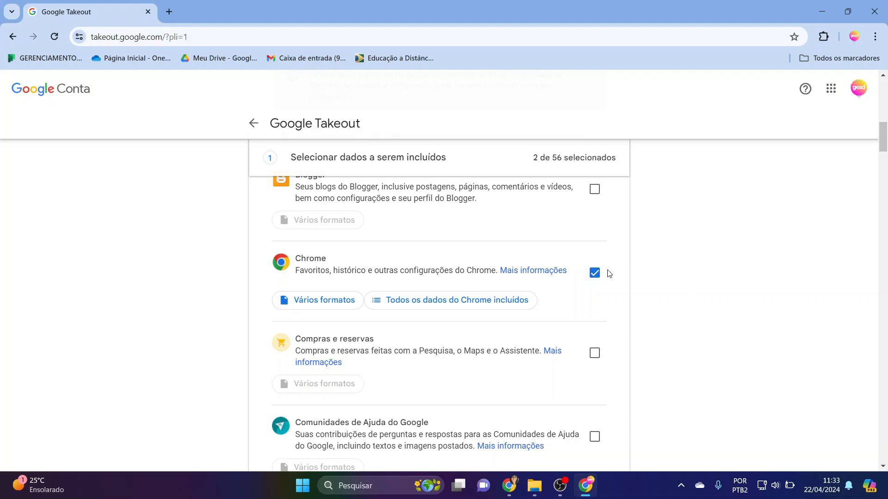
Include Conta do Google and Contatos in the export selection
{"action": "scroll", "coordinate": [607, 273], "scroll_direction": "down", "scroll_amount": 5}
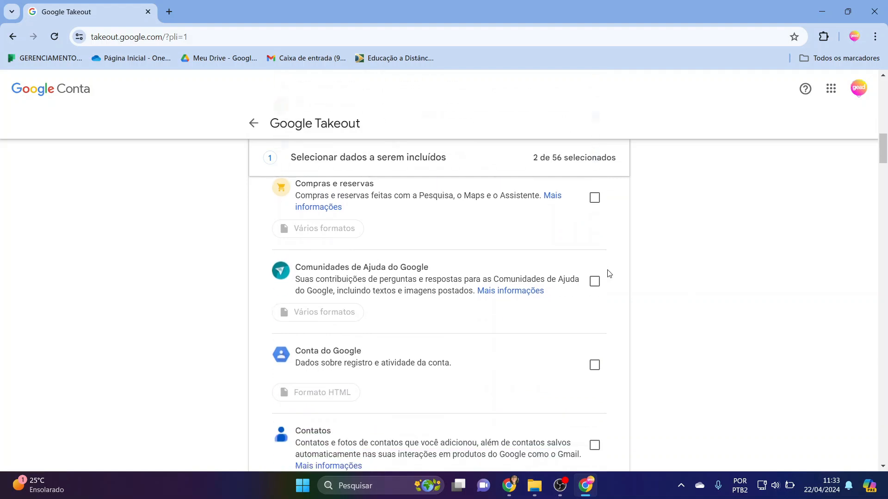
{"action": "left_click", "coordinate": [593, 298]}
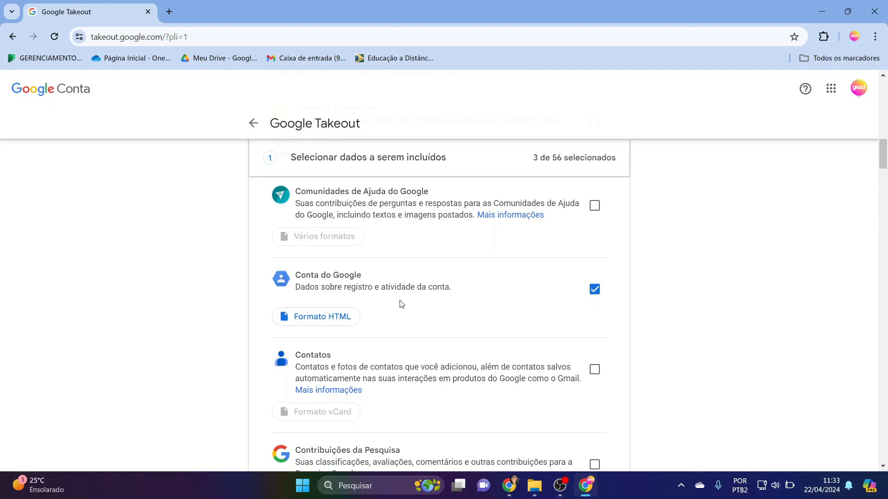
{"action": "scroll", "coordinate": [410, 309], "scroll_direction": "down", "scroll_amount": 1}
{"action": "left_click", "coordinate": [600, 324]}
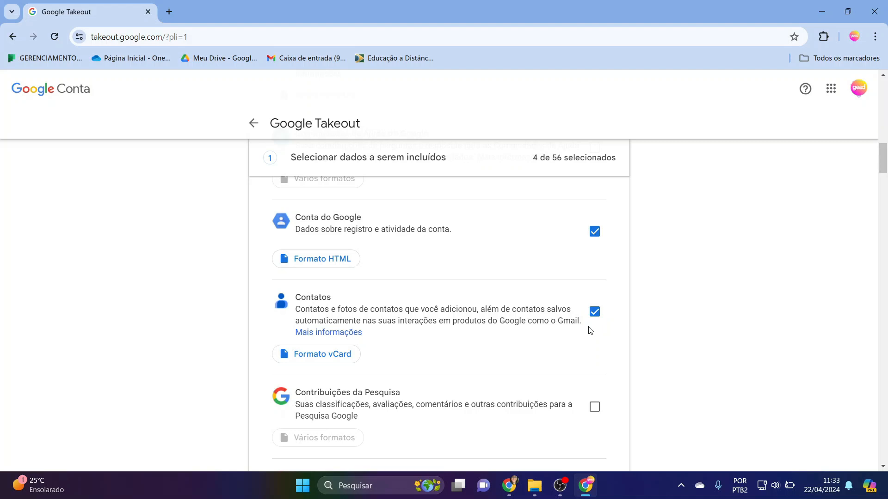
Include Drive and E-mail in the export selection
{"action": "scroll", "coordinate": [590, 330], "scroll_direction": "down", "scroll_amount": 1}
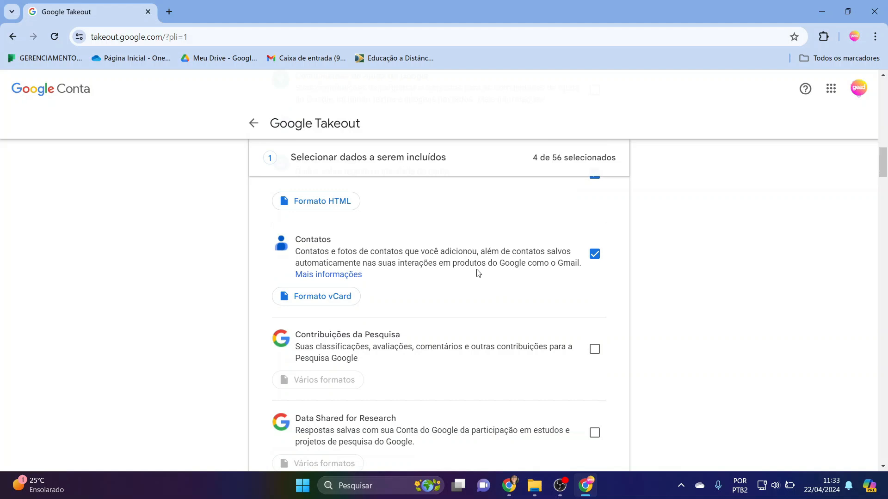
{"action": "scroll", "coordinate": [478, 272], "scroll_direction": "down", "scroll_amount": 5}
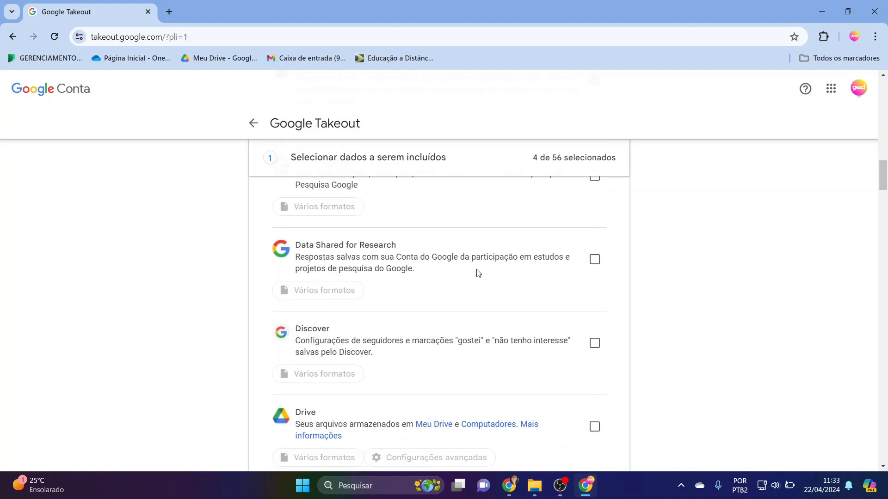
{"action": "left_click", "coordinate": [595, 312]}
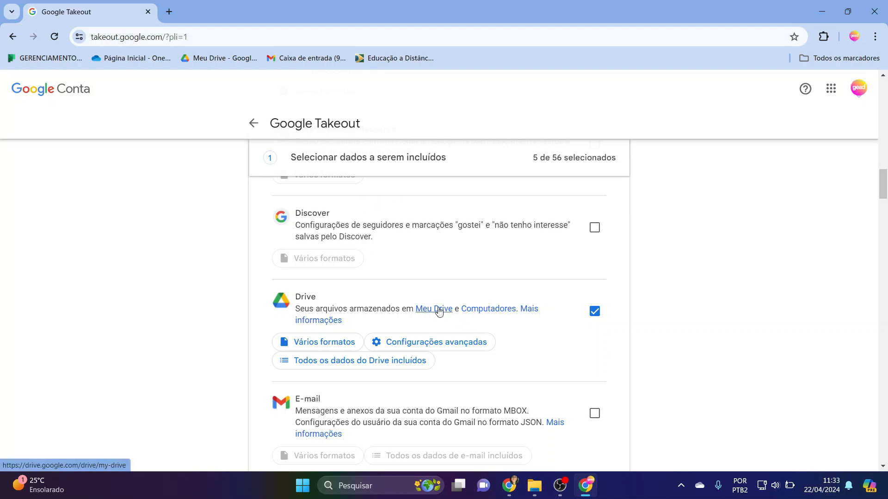
{"action": "scroll", "coordinate": [590, 328], "scroll_direction": "down", "scroll_amount": 2}
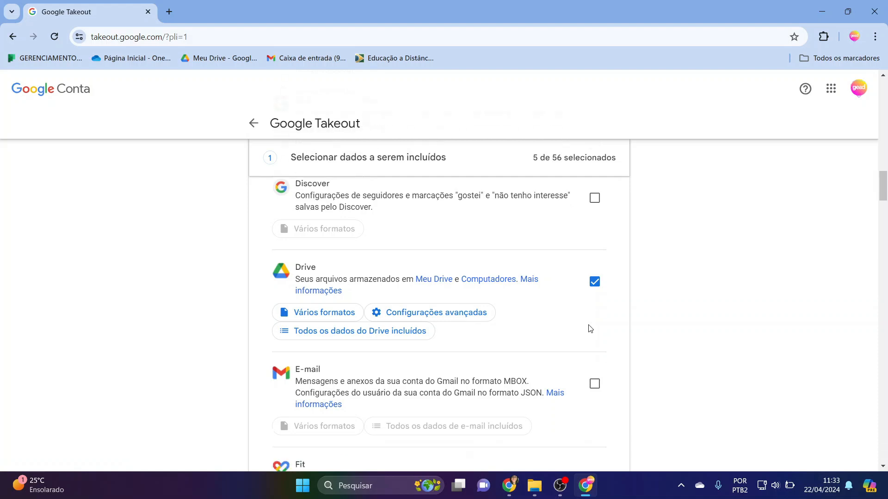
{"action": "left_click", "coordinate": [592, 305]}
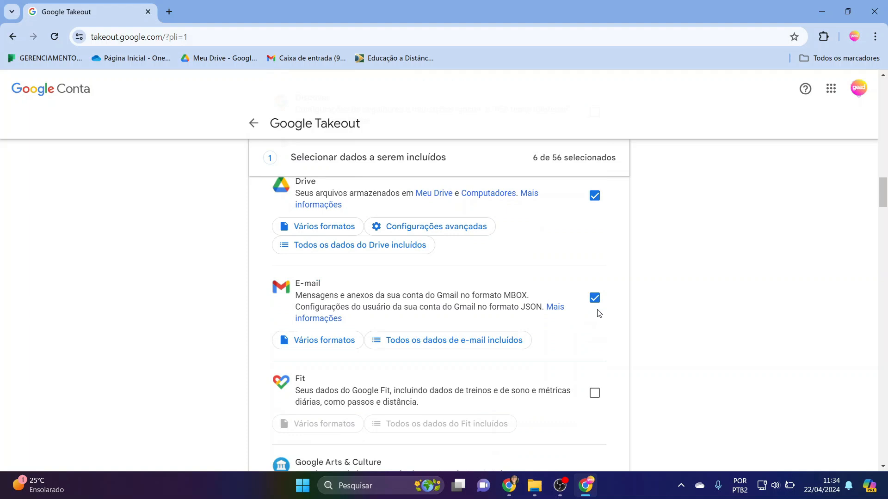
Find Google Fotos further down the product list and include it in the export
{"action": "scroll", "coordinate": [608, 323], "scroll_direction": "down", "scroll_amount": 4}
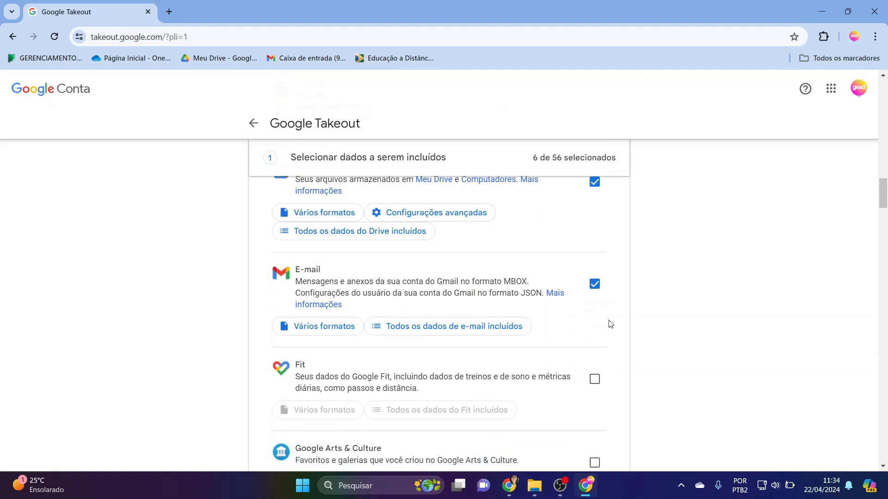
{"action": "scroll", "coordinate": [608, 323], "scroll_direction": "down", "scroll_amount": 5}
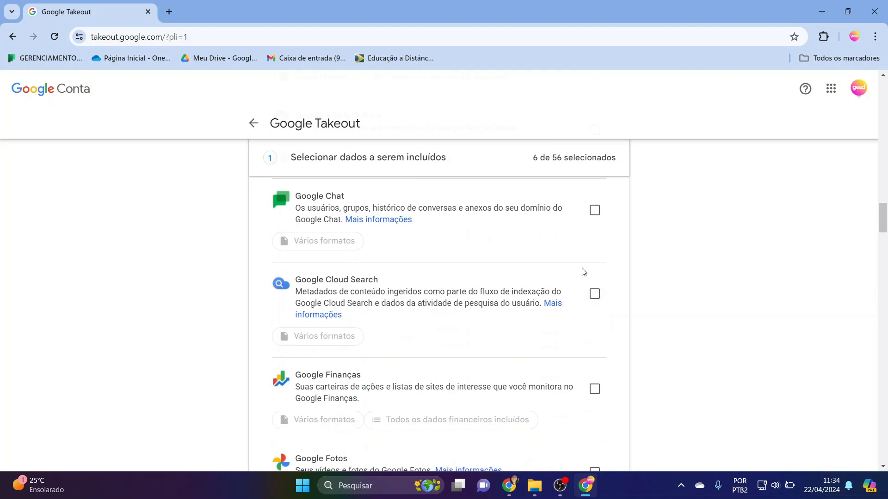
{"action": "scroll", "coordinate": [571, 285], "scroll_direction": "down", "scroll_amount": 2}
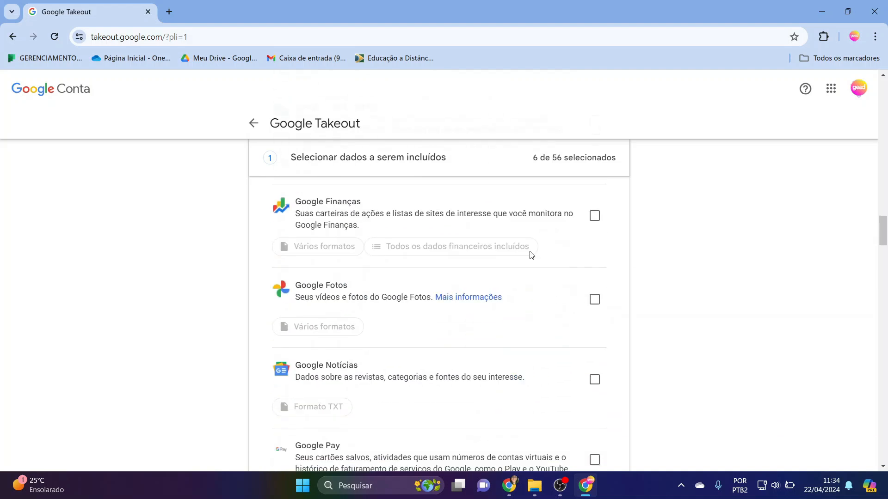
{"action": "scroll", "coordinate": [359, 275], "scroll_direction": "down", "scroll_amount": 1}
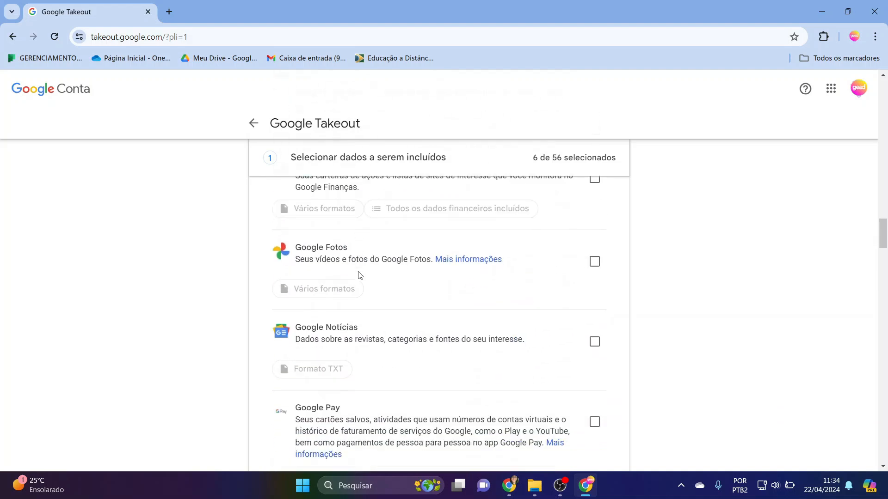
{"action": "left_click_drag", "start_coordinate": [354, 230], "coordinate": [296, 234]}
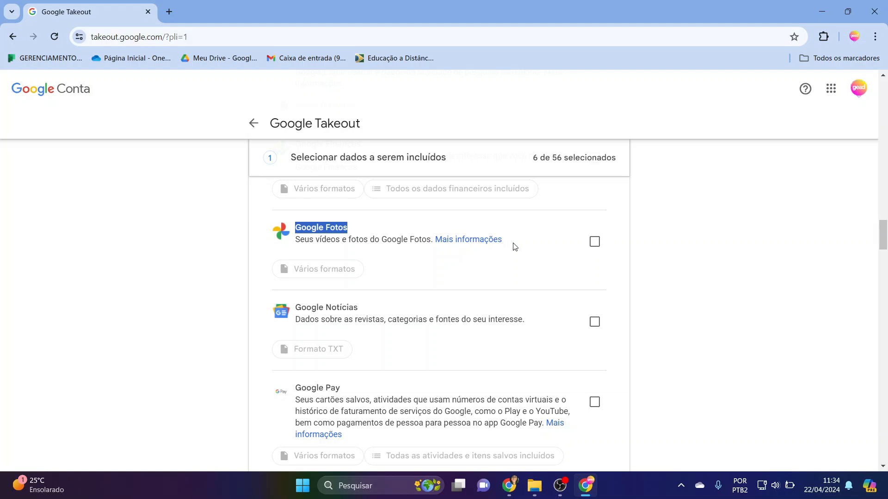
{"action": "left_click", "coordinate": [594, 244]}
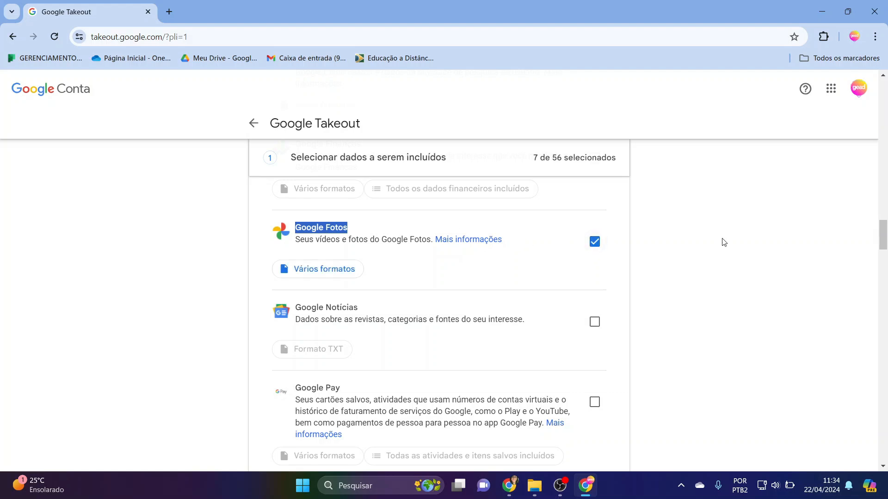
Find Perfil further down the product list, past Google Play Store and Maps, and include it in the export
{"action": "scroll", "coordinate": [723, 242], "scroll_direction": "down", "scroll_amount": 6}
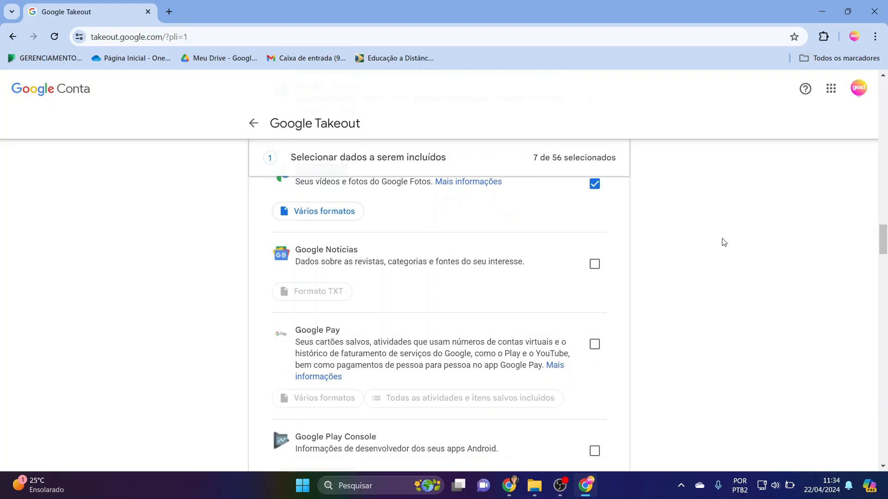
{"action": "scroll", "coordinate": [722, 244], "scroll_direction": "down", "scroll_amount": 5}
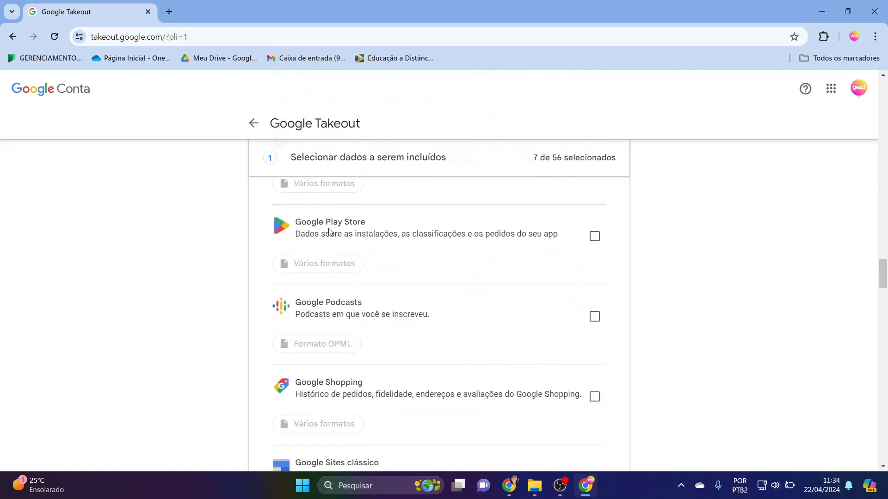
{"action": "left_click_drag", "start_coordinate": [326, 223], "coordinate": [366, 223]}
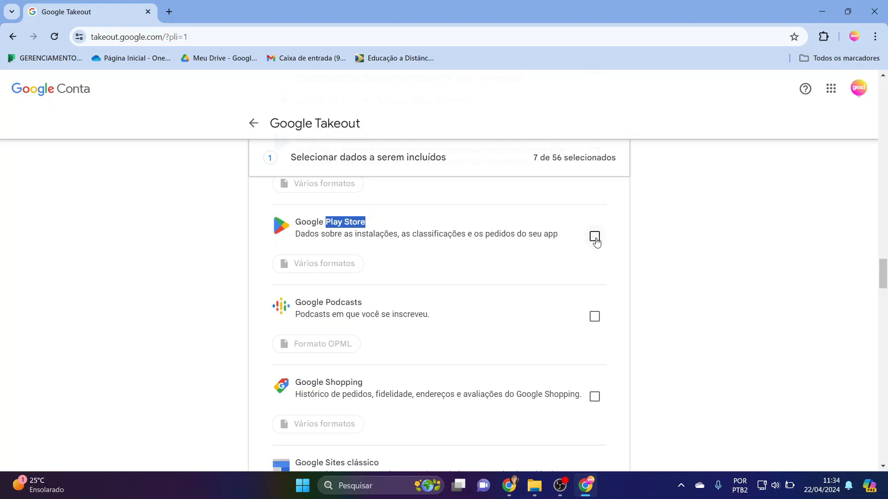
{"action": "scroll", "coordinate": [647, 254], "scroll_direction": "down", "scroll_amount": 4}
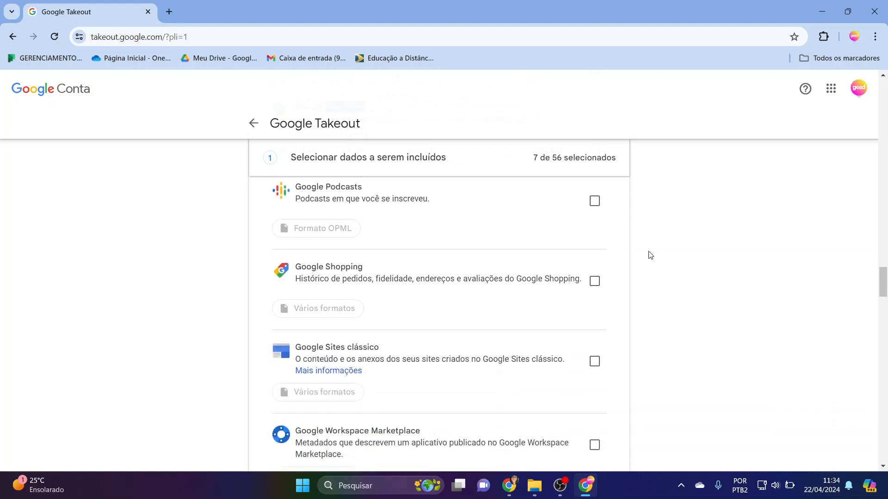
{"action": "scroll", "coordinate": [648, 256], "scroll_direction": "down", "scroll_amount": 3}
{"action": "scroll", "coordinate": [648, 255], "scroll_direction": "up", "scroll_amount": 2}
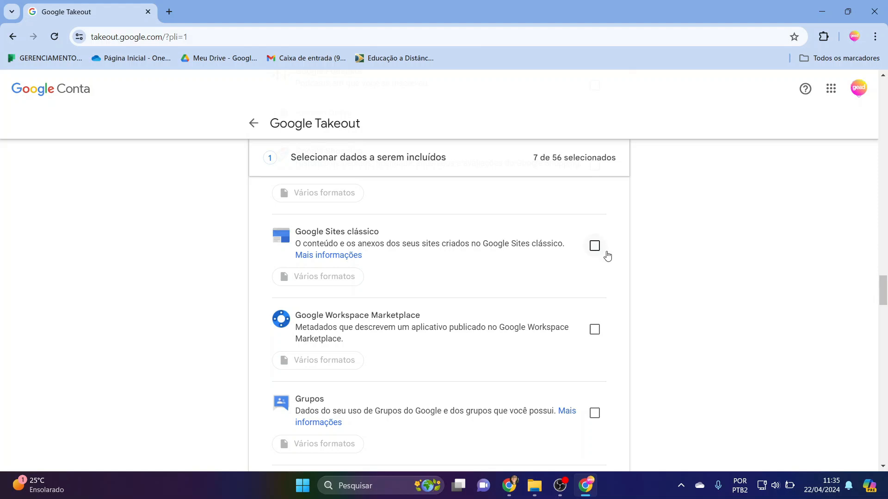
{"action": "scroll", "coordinate": [654, 292], "scroll_direction": "down", "scroll_amount": 10}
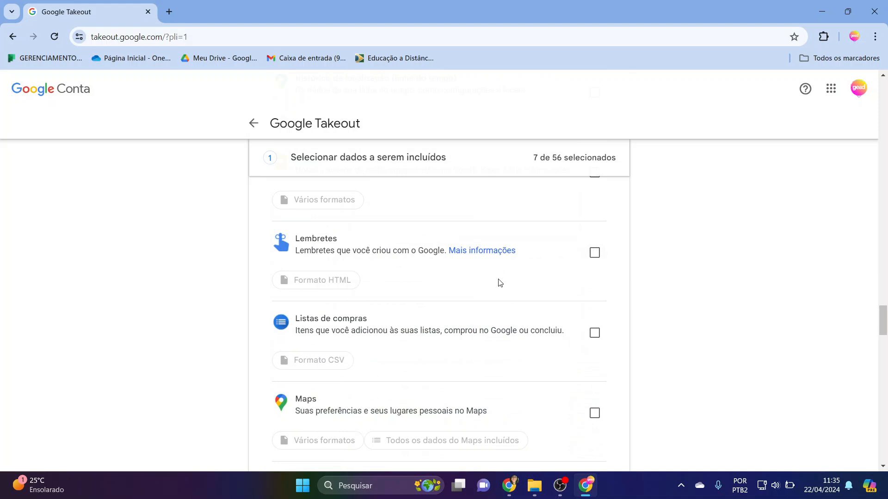
{"action": "scroll", "coordinate": [565, 276], "scroll_direction": "down", "scroll_amount": 10}
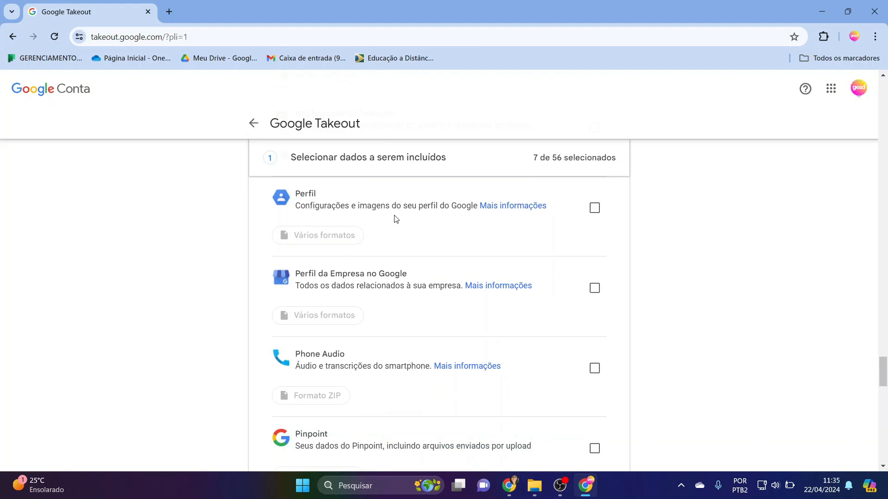
{"action": "left_click", "coordinate": [594, 209]}
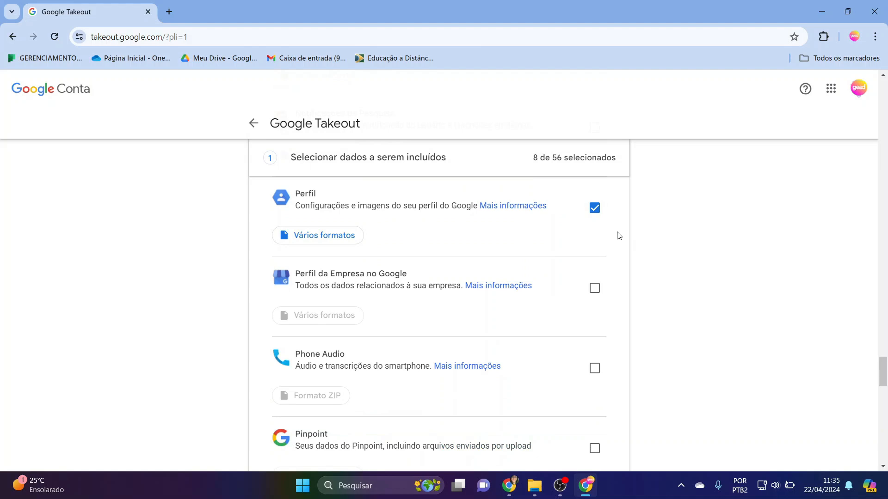
Include Sala de Aula in the export selection
{"action": "scroll", "coordinate": [617, 237], "scroll_direction": "down", "scroll_amount": 1}
{"action": "scroll", "coordinate": [618, 235], "scroll_direction": "down", "scroll_amount": 5}
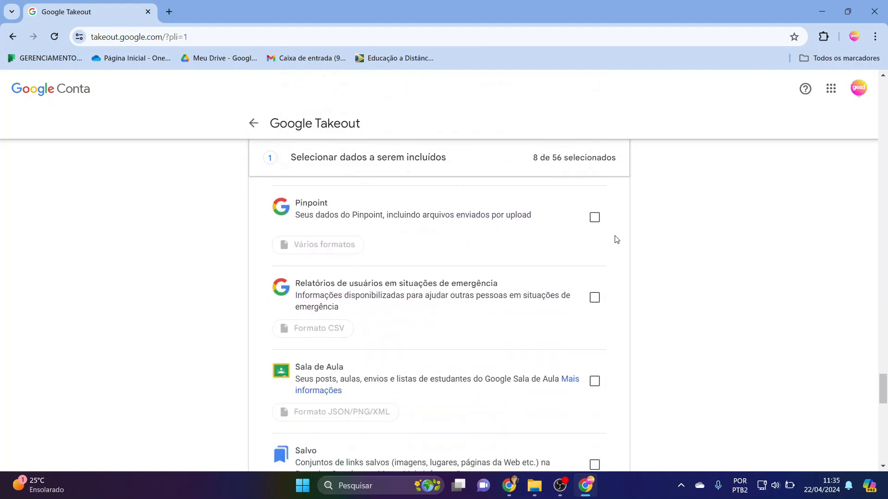
{"action": "left_click", "coordinate": [594, 266]}
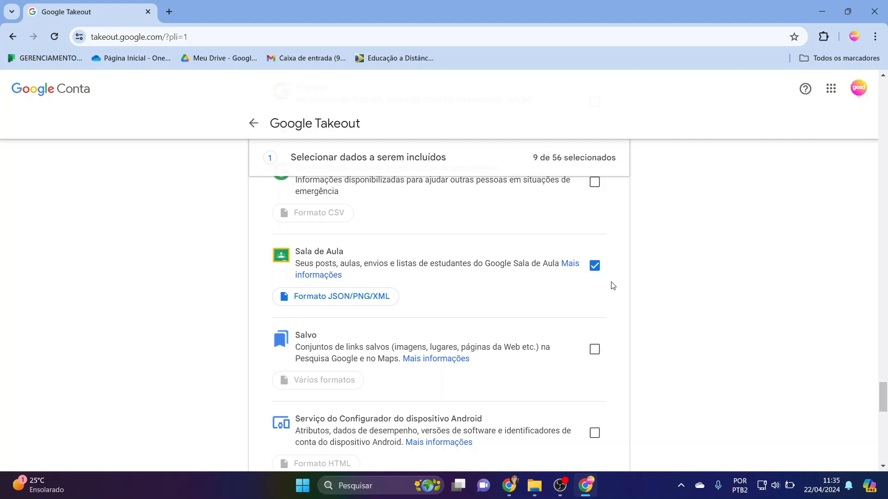
Check the remaining products down to YouTube e YouTube Music, and continue to the file type, frequency and destination stage
{"action": "scroll", "coordinate": [612, 286], "scroll_direction": "down", "scroll_amount": 10}
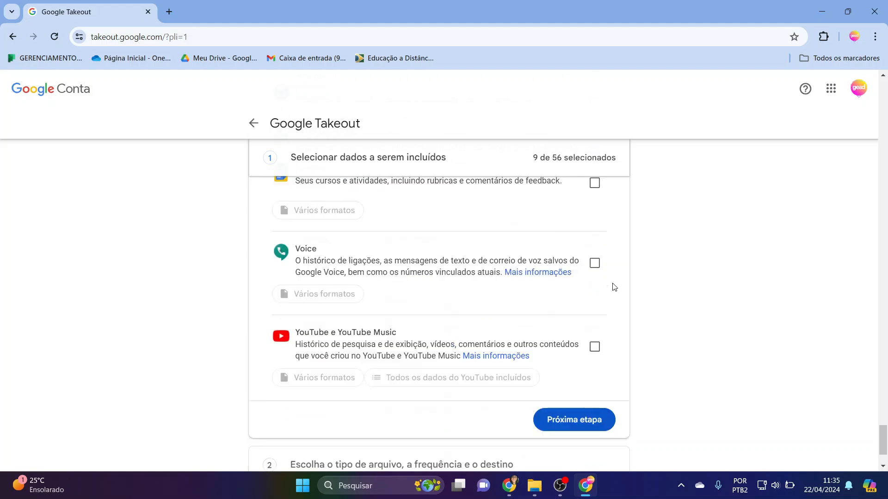
{"action": "scroll", "coordinate": [612, 285], "scroll_direction": "down", "scroll_amount": 1}
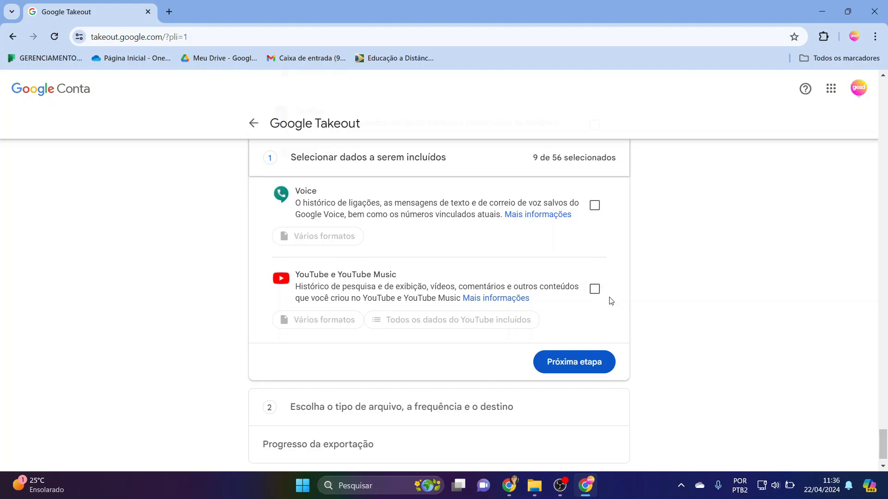
{"action": "scroll", "coordinate": [611, 301], "scroll_direction": "up", "scroll_amount": 3}
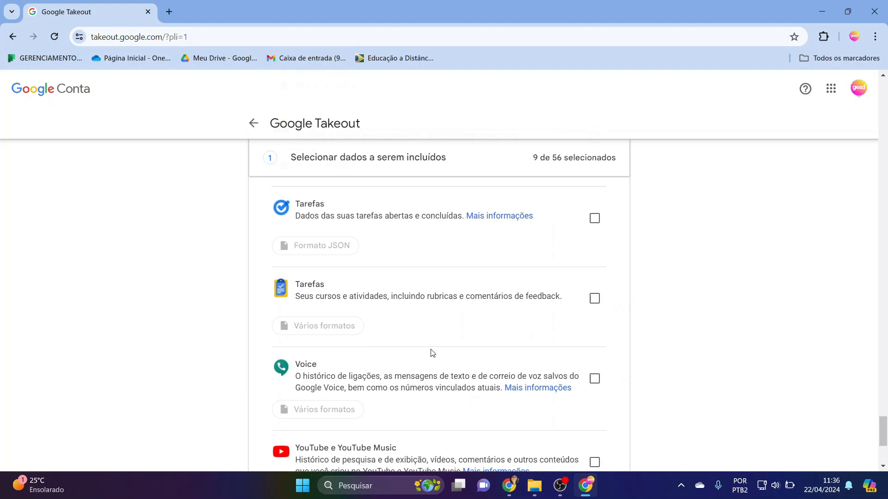
{"action": "scroll", "coordinate": [433, 349], "scroll_direction": "down", "scroll_amount": 1}
{"action": "scroll", "coordinate": [432, 354], "scroll_direction": "down", "scroll_amount": 2}
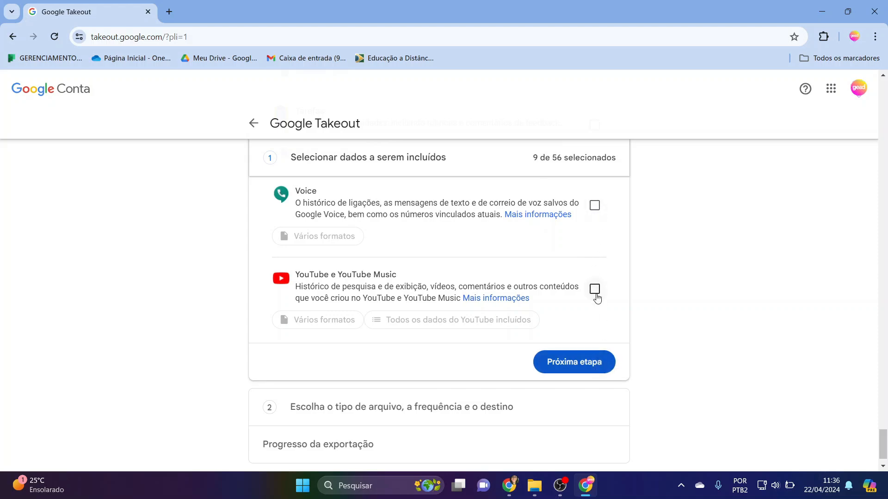
{"action": "left_click", "coordinate": [578, 365]}
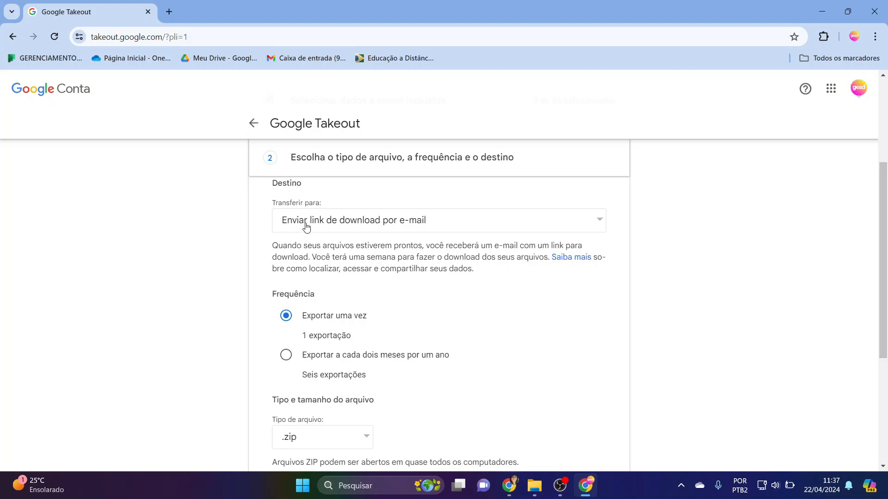
Examine the available transfer destinations and the export frequency options, keeping the current choices
{"action": "left_click", "coordinate": [361, 220]}
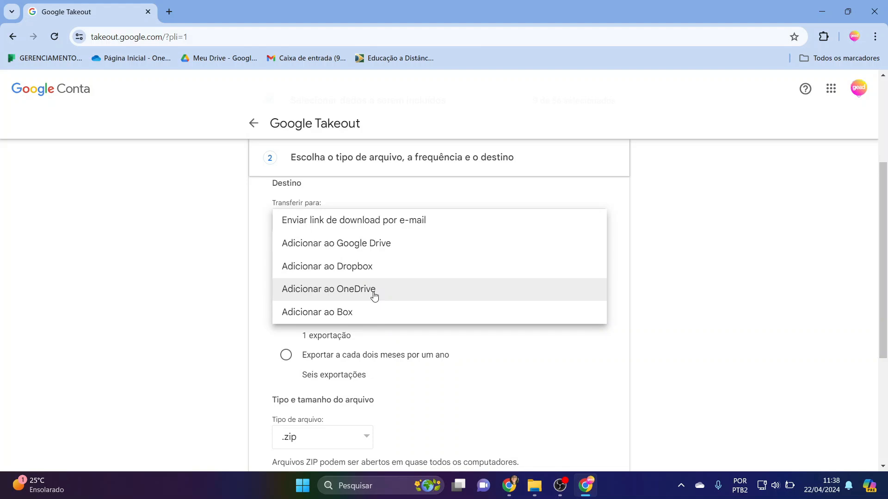
{"action": "left_click", "coordinate": [237, 202]}
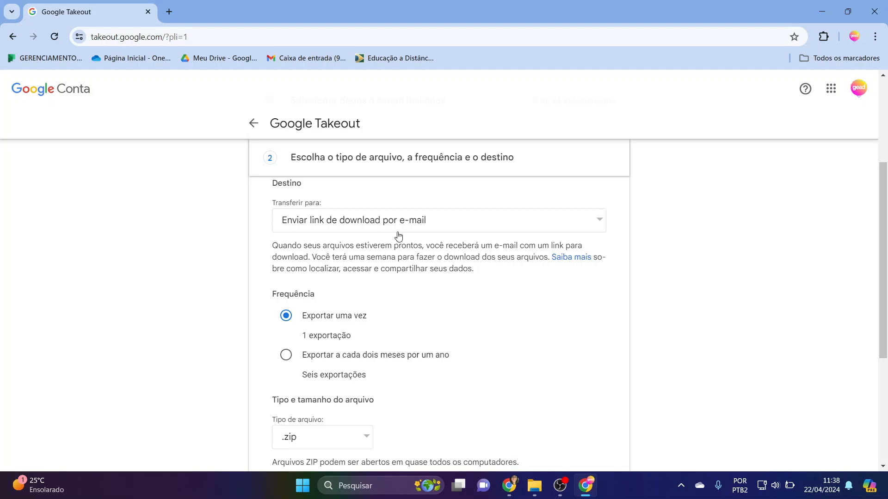
{"action": "scroll", "coordinate": [400, 238], "scroll_direction": "down", "scroll_amount": 1}
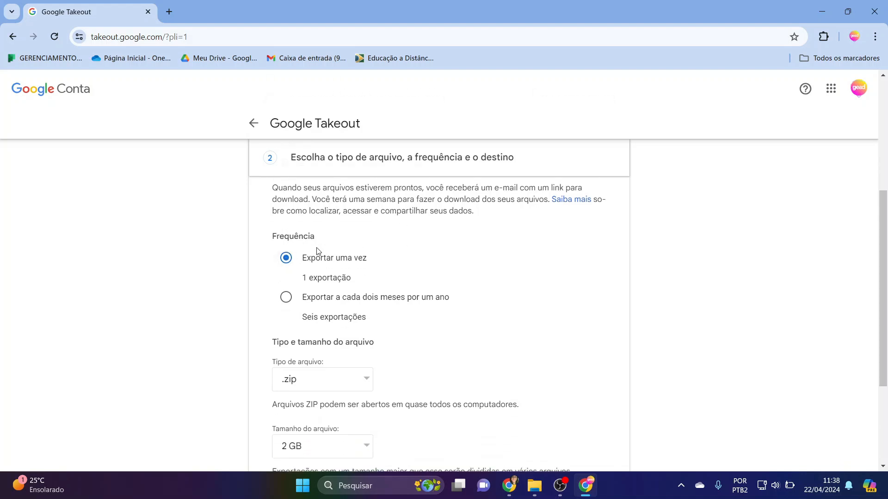
{"action": "scroll", "coordinate": [317, 251], "scroll_direction": "down", "scroll_amount": 1}
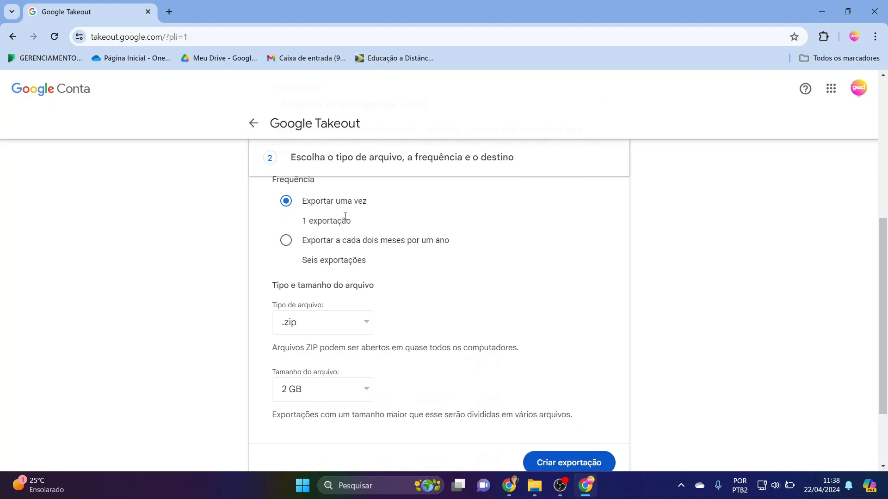
{"action": "scroll", "coordinate": [345, 217], "scroll_direction": "up", "scroll_amount": 1}
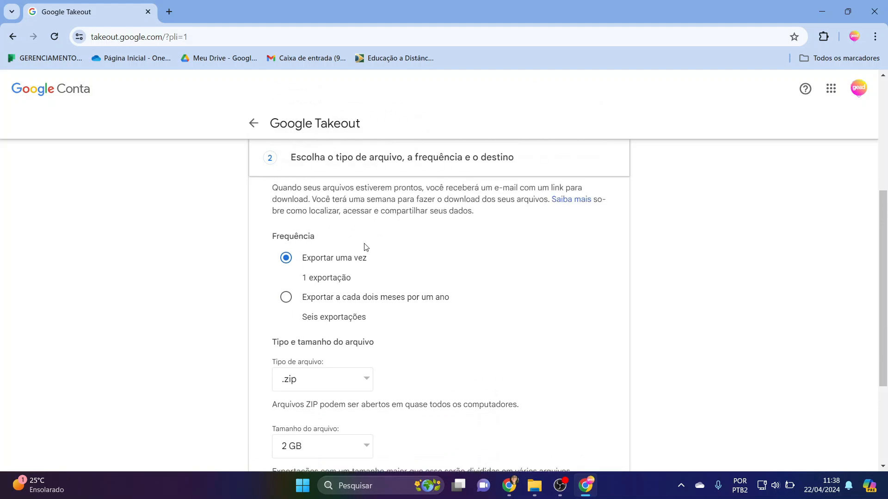
{"action": "scroll", "coordinate": [362, 246], "scroll_direction": "down", "scroll_amount": 1}
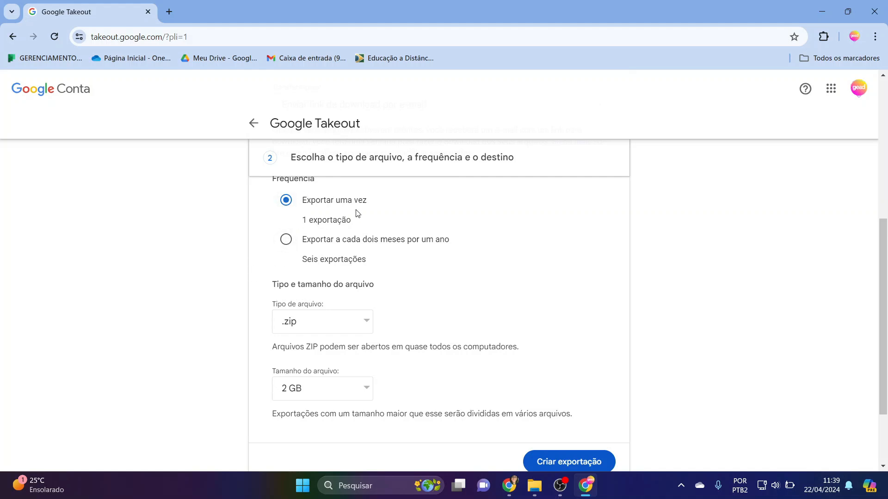
Examine the export's file type and the available file size limits, keeping the current choices
{"action": "scroll", "coordinate": [357, 214], "scroll_direction": "down", "scroll_amount": 3}
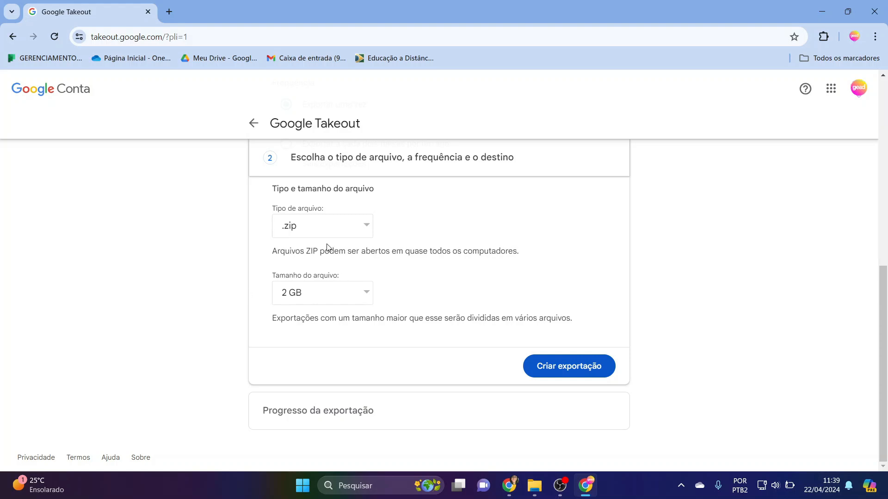
{"action": "left_click_drag", "start_coordinate": [327, 251], "coordinate": [538, 277]}
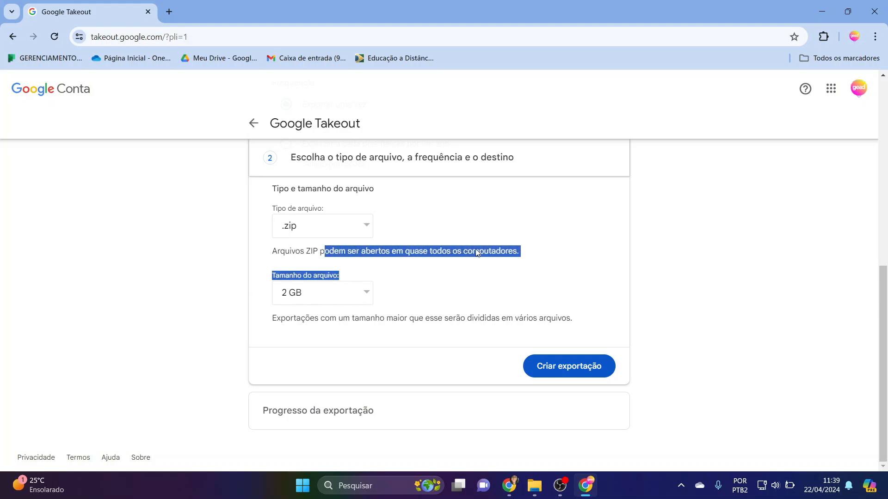
{"action": "left_click", "coordinate": [152, 246]}
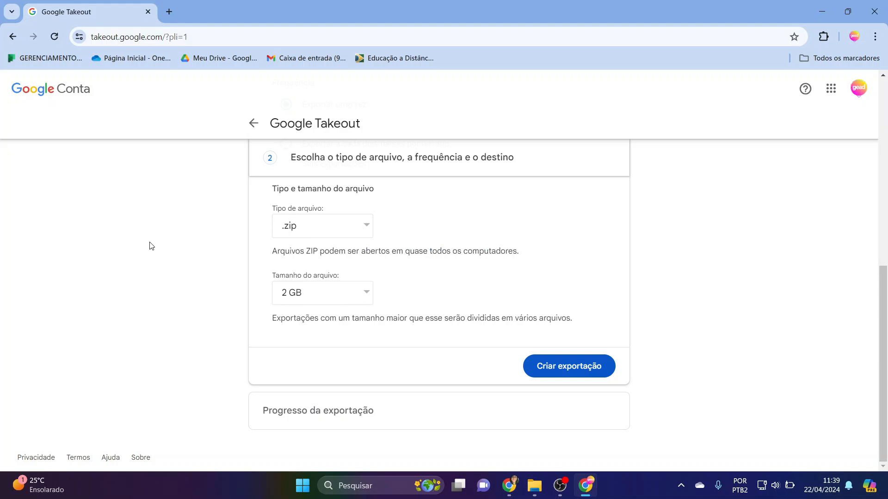
{"action": "left_click", "coordinate": [370, 300]}
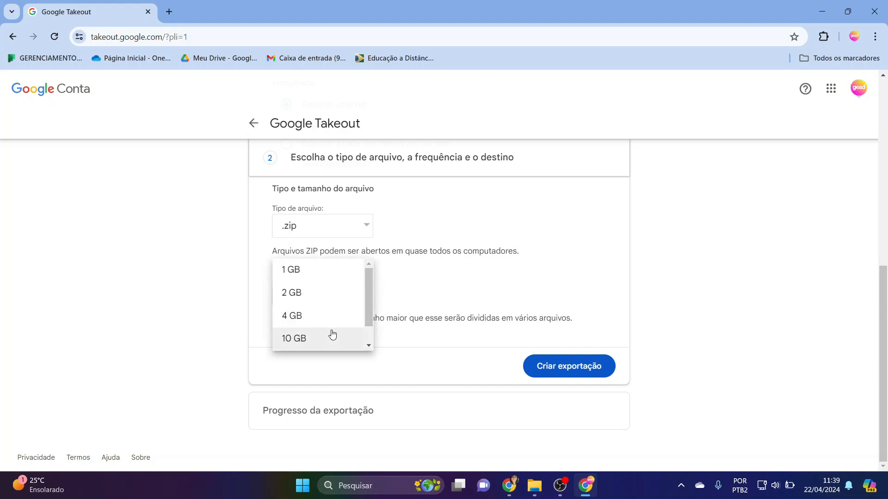
{"action": "scroll", "coordinate": [328, 324], "scroll_direction": "down", "scroll_amount": 1}
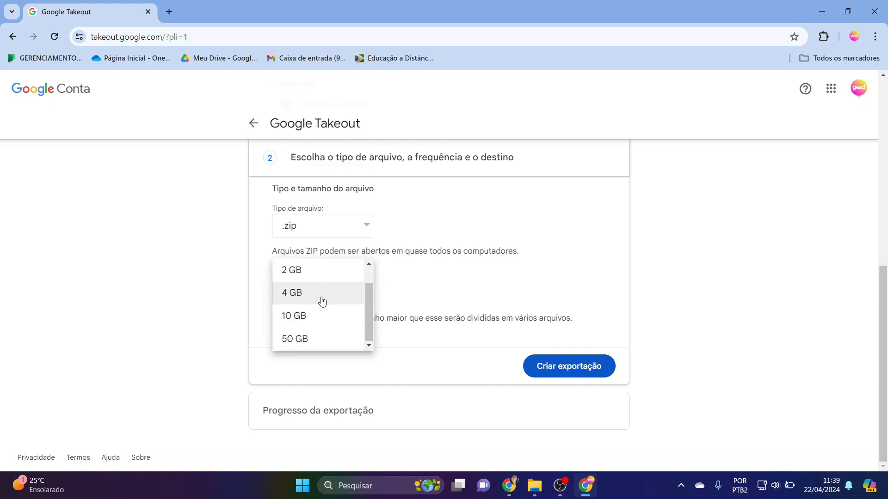
{"action": "left_click", "coordinate": [191, 284]}
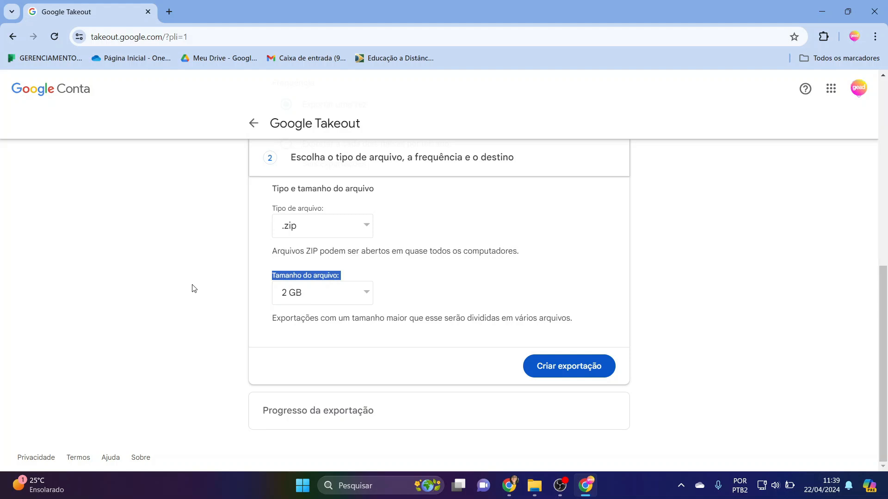
{"action": "left_click", "coordinate": [207, 309]}
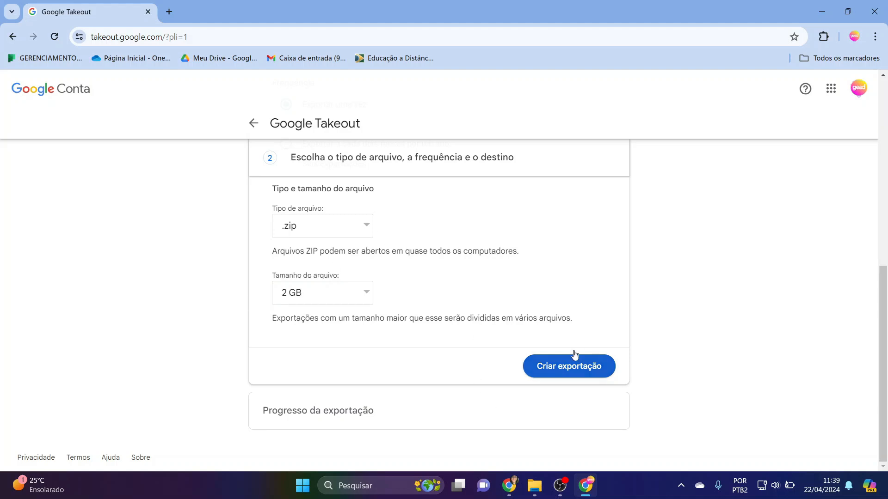
Create the export with the chosen settings and view its progress section
{"action": "left_click", "coordinate": [585, 377]}
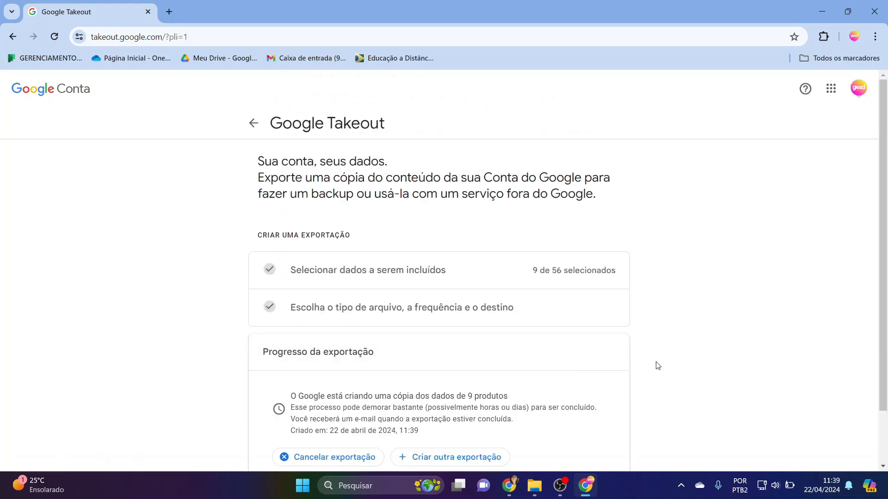
{"action": "scroll", "coordinate": [660, 363], "scroll_direction": "down", "scroll_amount": 2}
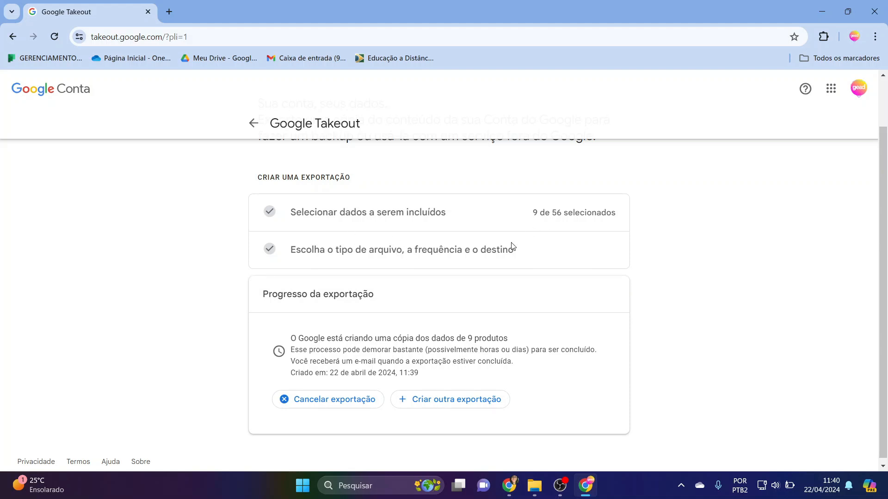
{"action": "scroll", "coordinate": [520, 260], "scroll_direction": "down", "scroll_amount": 1}
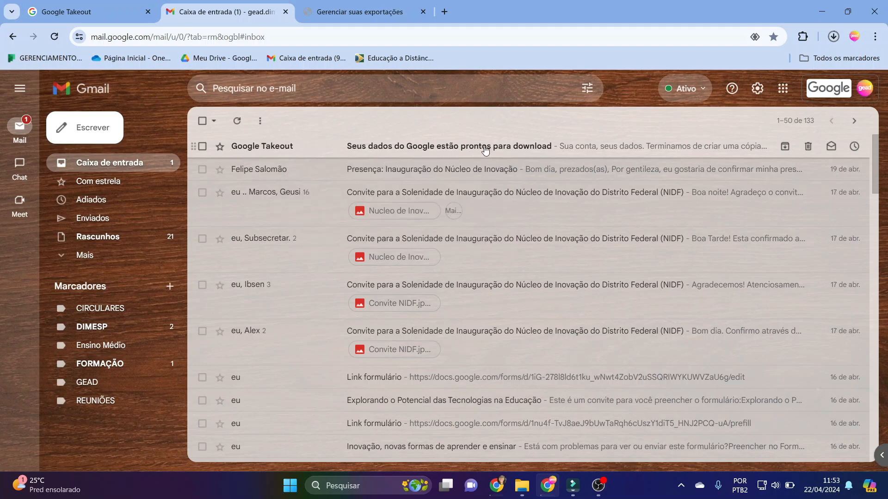
Open the Google Takeout message "Seus dados do Google estão prontos para download" in Gmail and download the exported files
{"action": "left_click", "coordinate": [524, 154]}
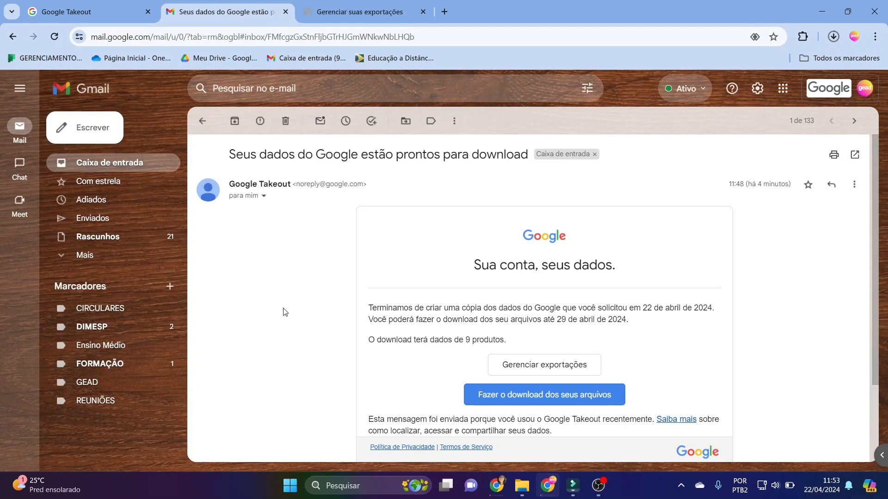
{"action": "scroll", "coordinate": [284, 312], "scroll_direction": "down", "scroll_amount": 2}
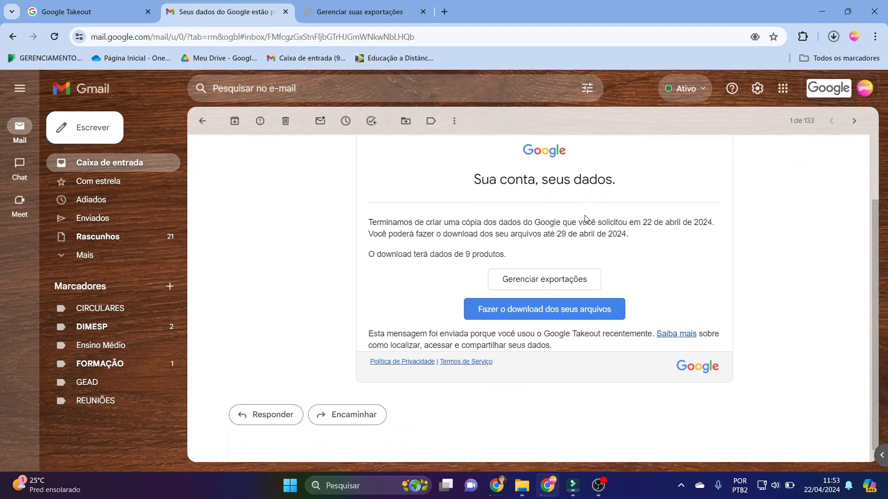
{"action": "left_click_drag", "start_coordinate": [579, 222], "coordinate": [599, 237]}
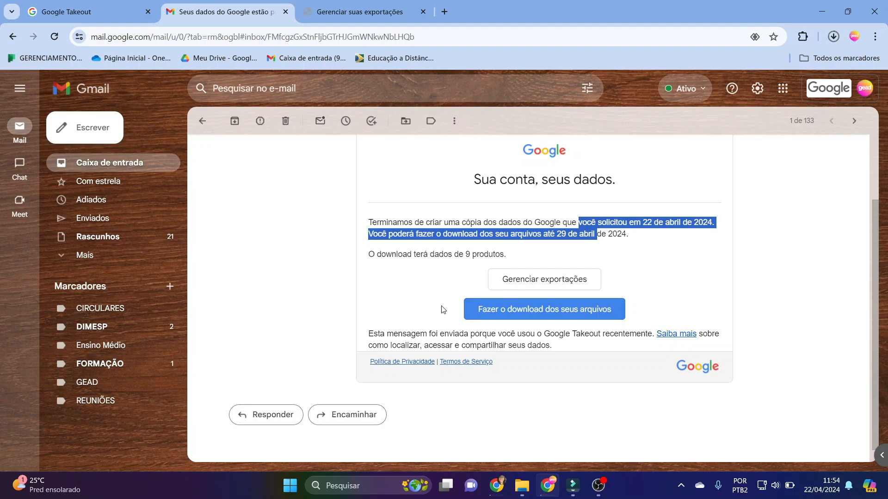
{"action": "left_click", "coordinate": [539, 309]}
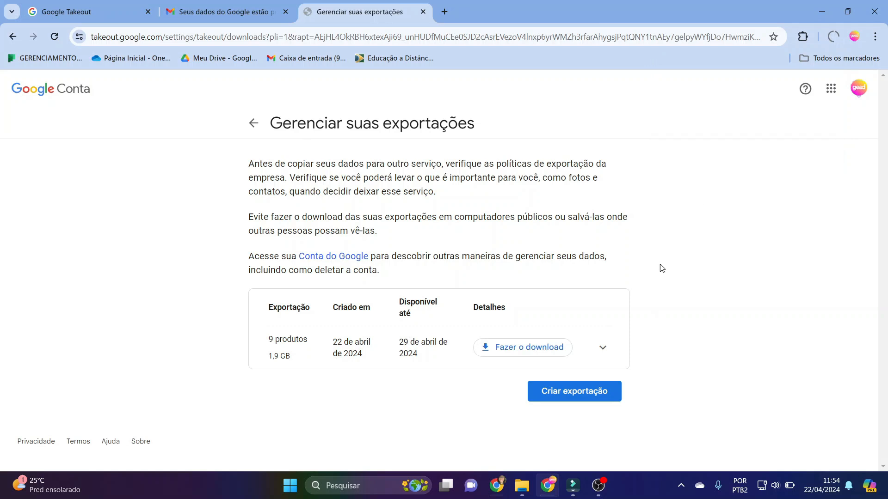
Check the Takeout archive's progress in the recent downloads history and revisit the Google Takeout export progress page
{"action": "left_click", "coordinate": [830, 37]}
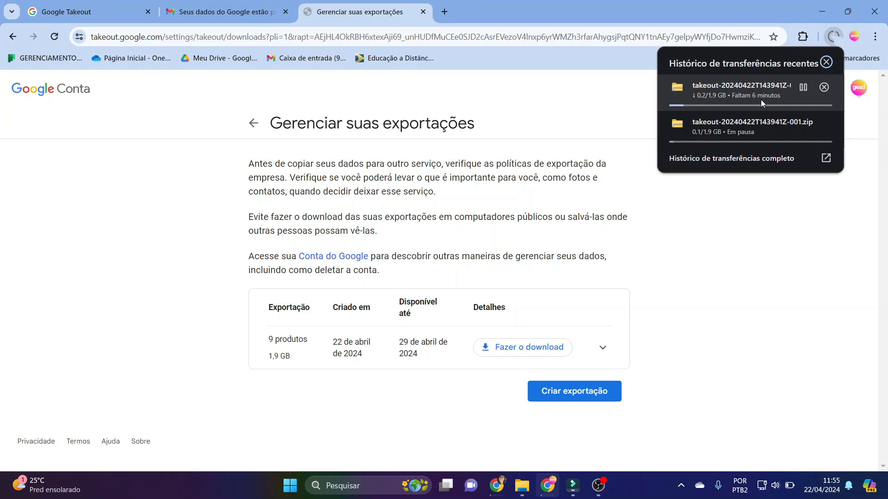
{"action": "left_click", "coordinate": [69, 11]}
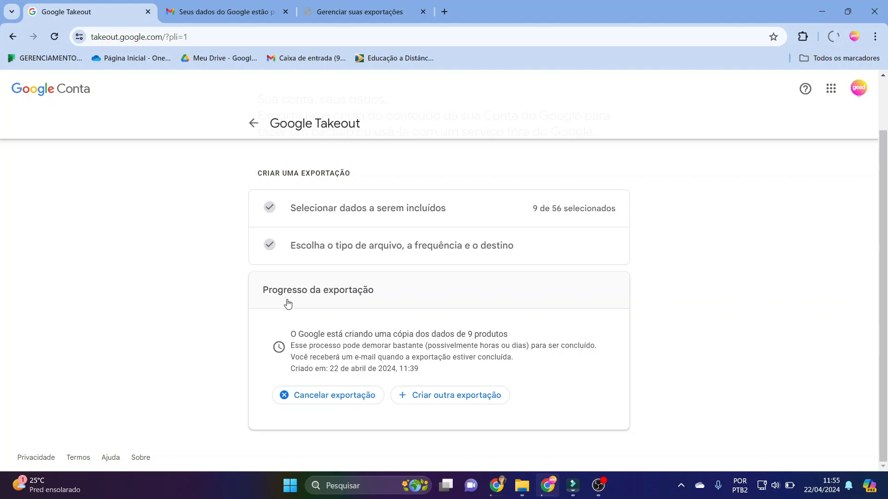
{"action": "left_click", "coordinate": [353, 8]}
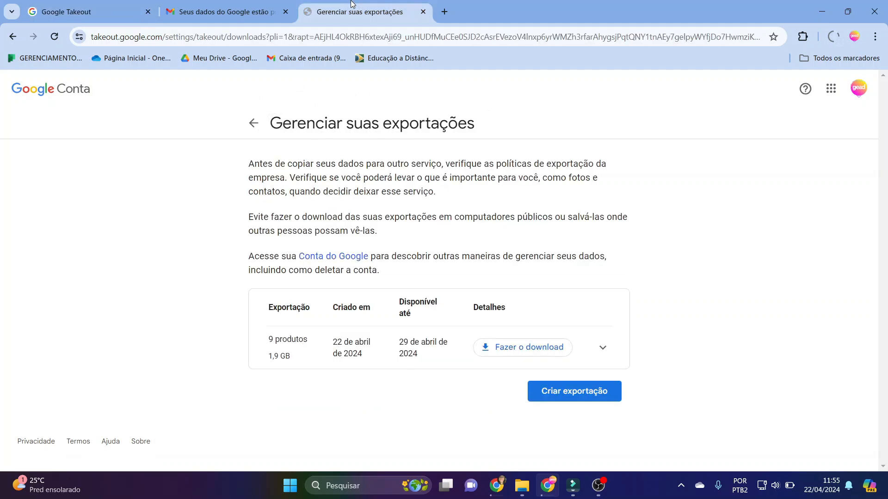
{"action": "left_click", "coordinate": [832, 37]}
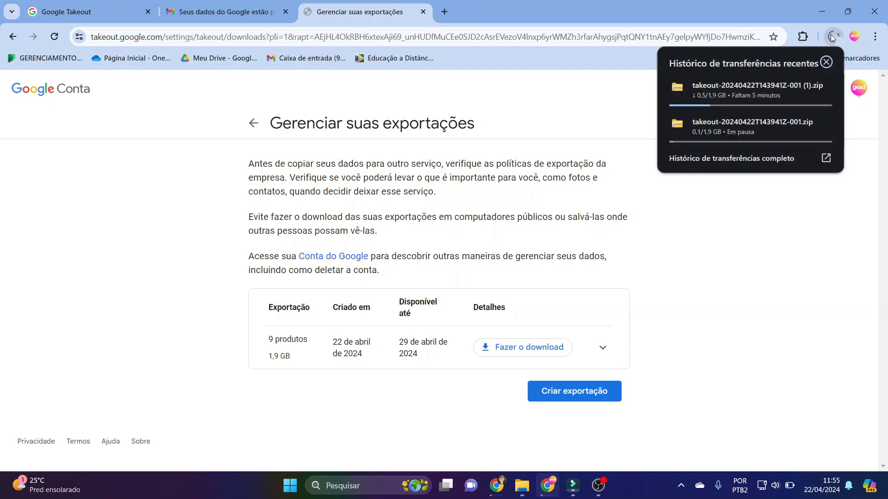